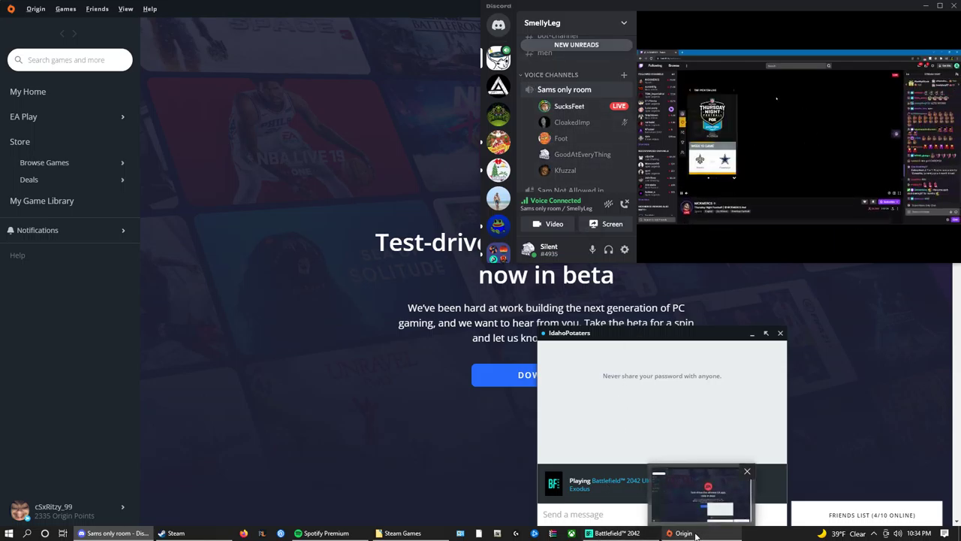
Bring the Battlefield 2042 match back to full screen from the Discord voice-channel view.
click(683, 533)
Fit the 6x long-range scope onto the AK-24.
click(614, 533)
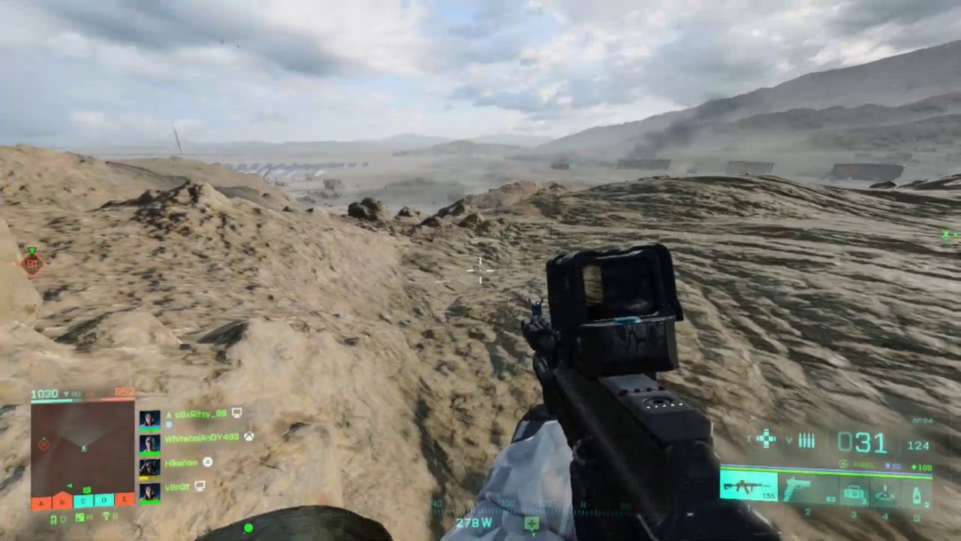
key(t)
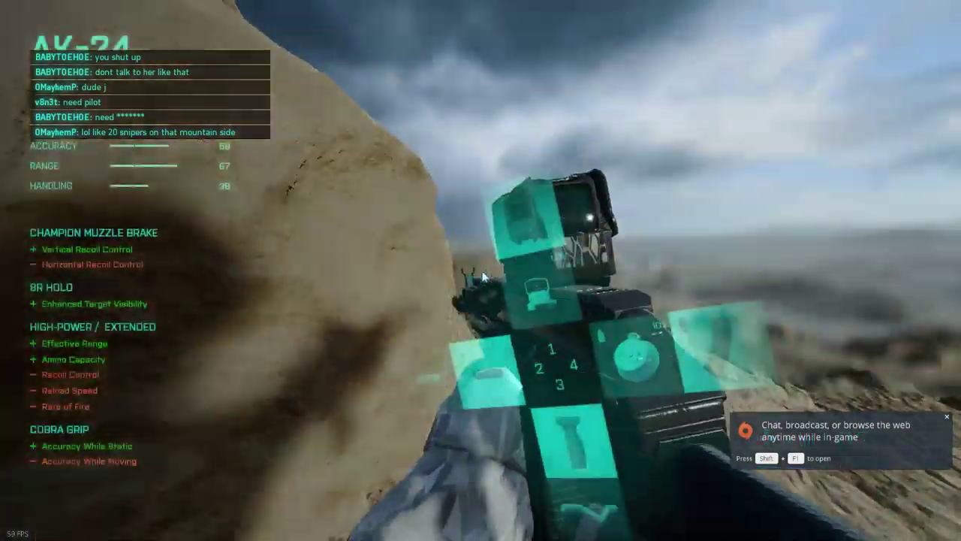
click(531, 72)
key(t)
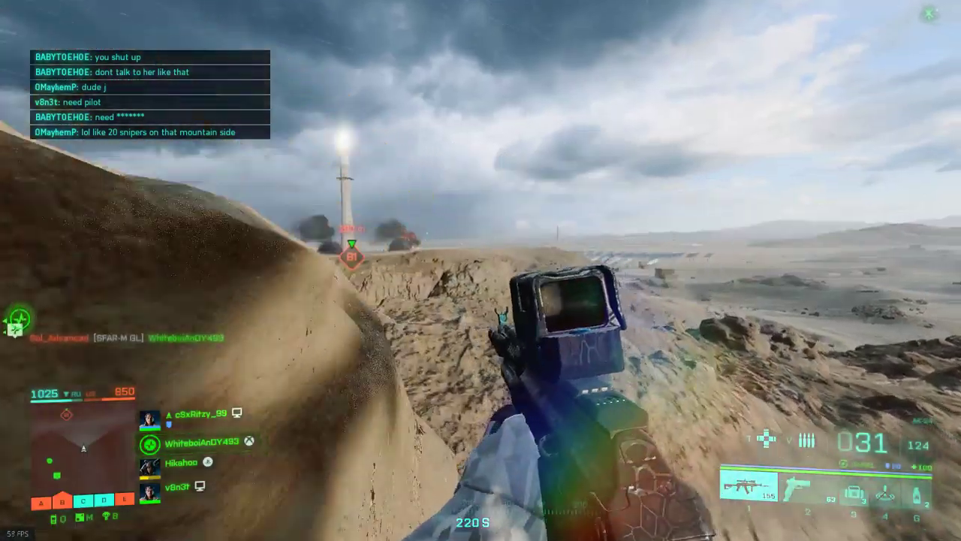
Scope in, fire at the tower, and kill the enemy soldier.
right_click(481, 270)
click(481, 270)
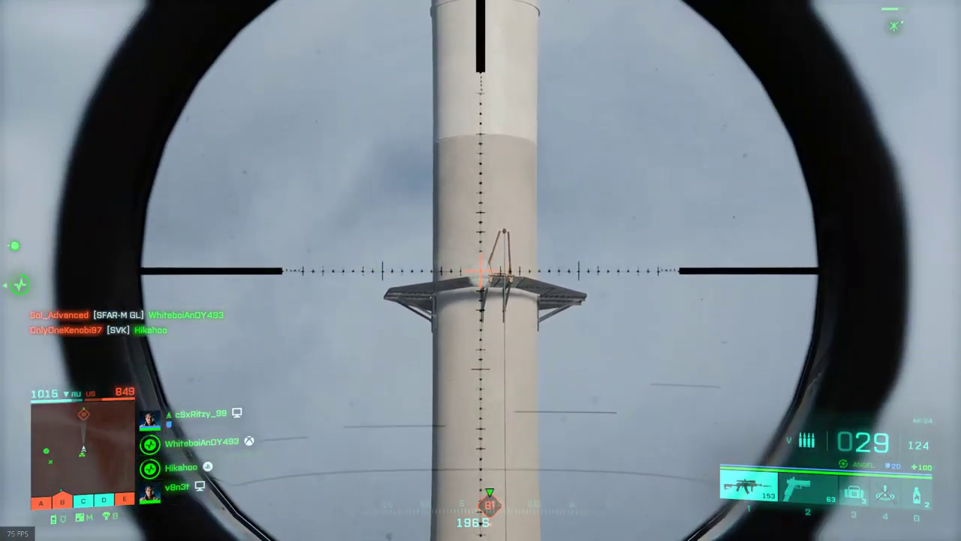
right_click(480, 270)
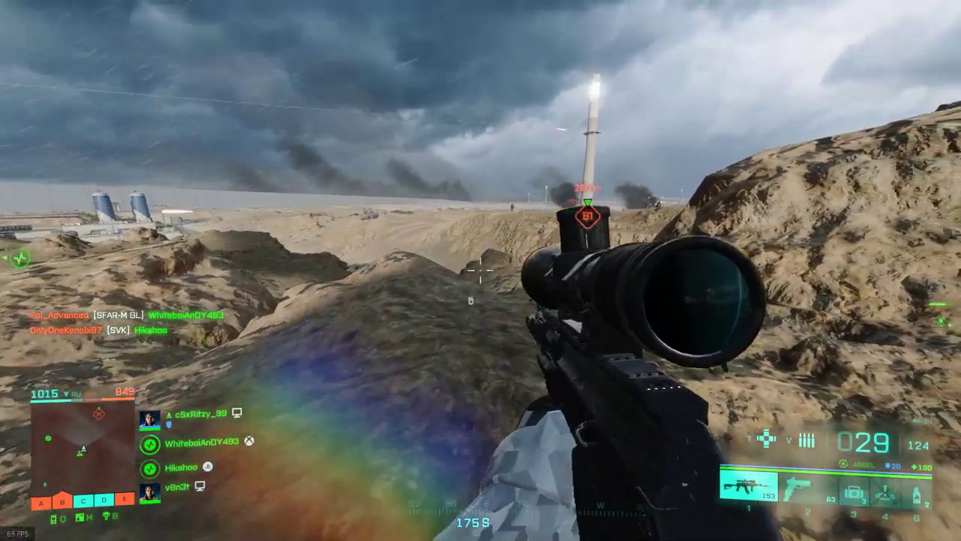
right_click(480, 271)
click(480, 271)
click(481, 270)
click(480, 271)
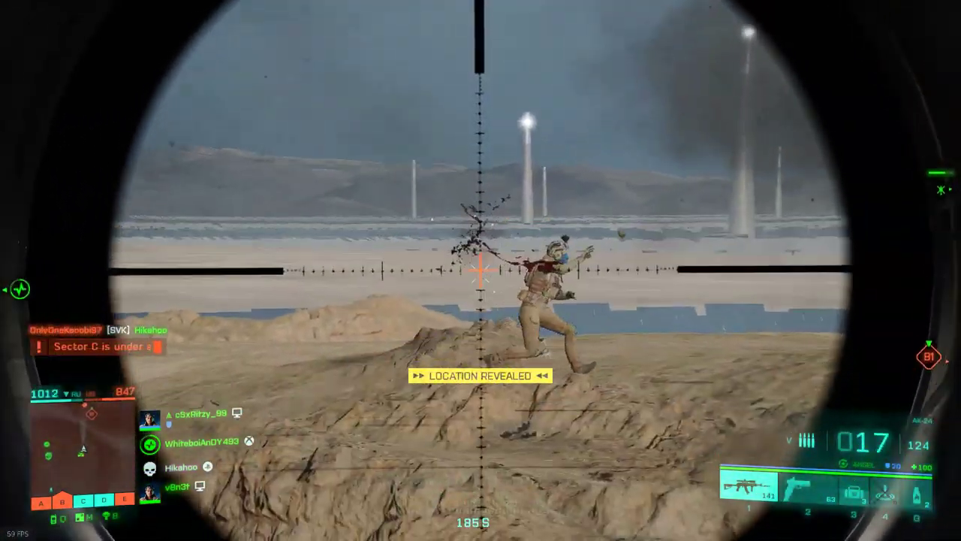
click(481, 270)
click(481, 270)
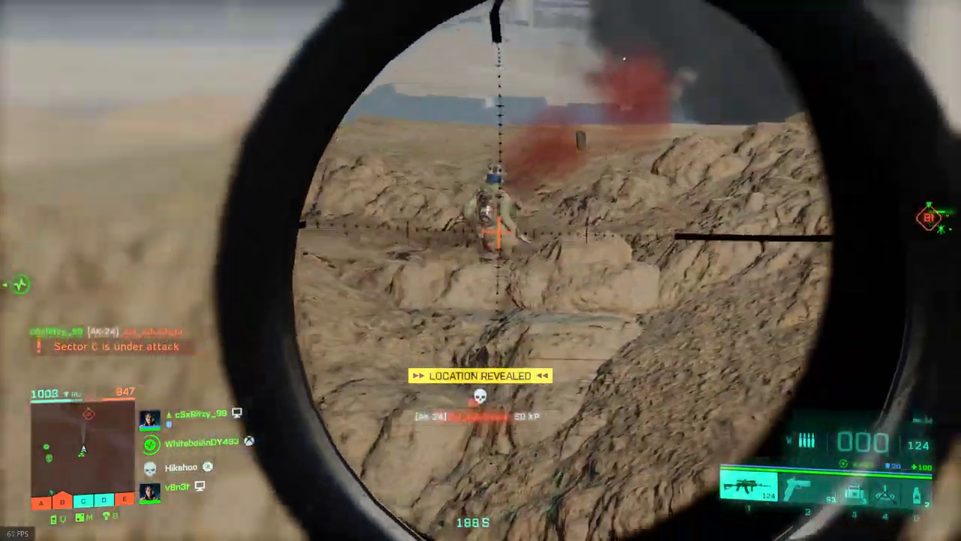
right_click(480, 270)
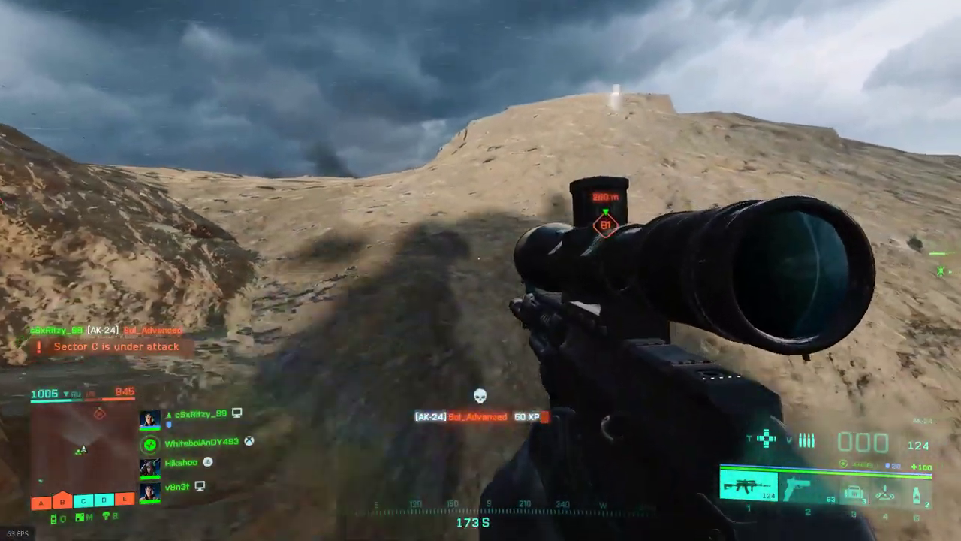
Swap the long scope for a red-dot sight and reload the rifle.
key(t)
click(516, 248)
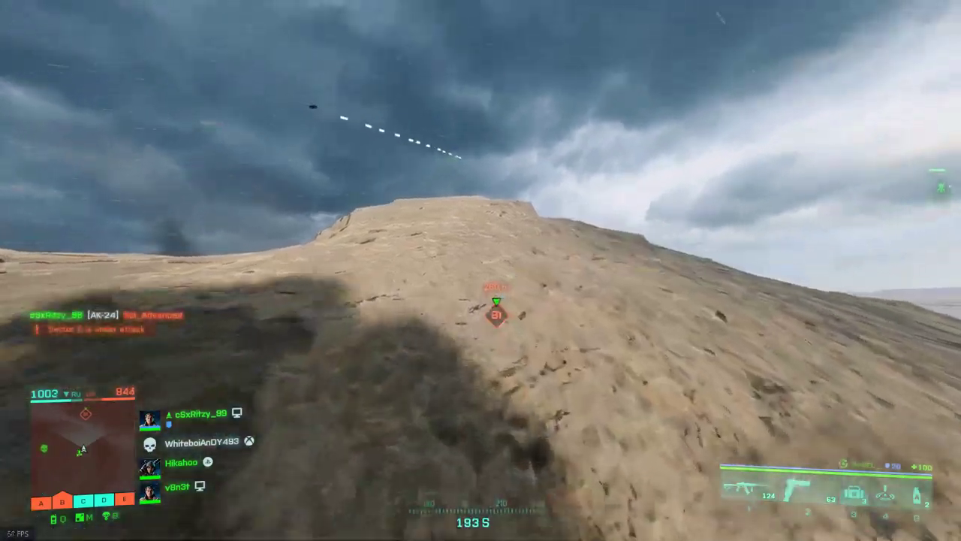
key(r)
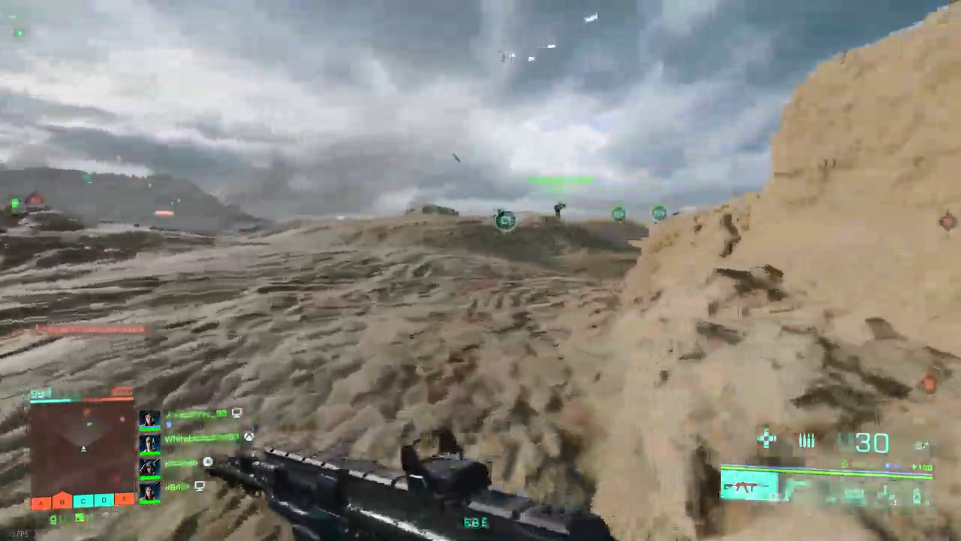
Place the deployable gadget, throw the throwable, and return to the rifle.
key(4)
click(481, 270)
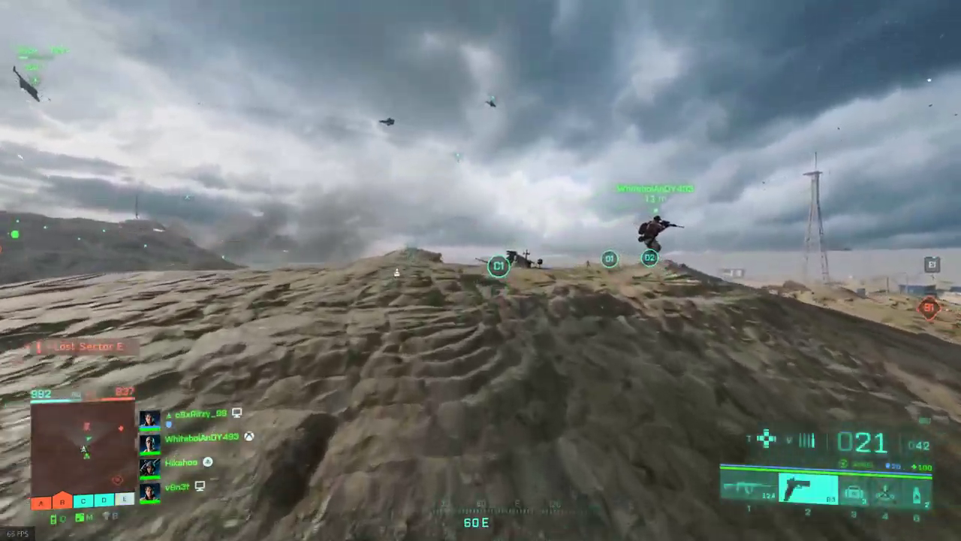
key(g)
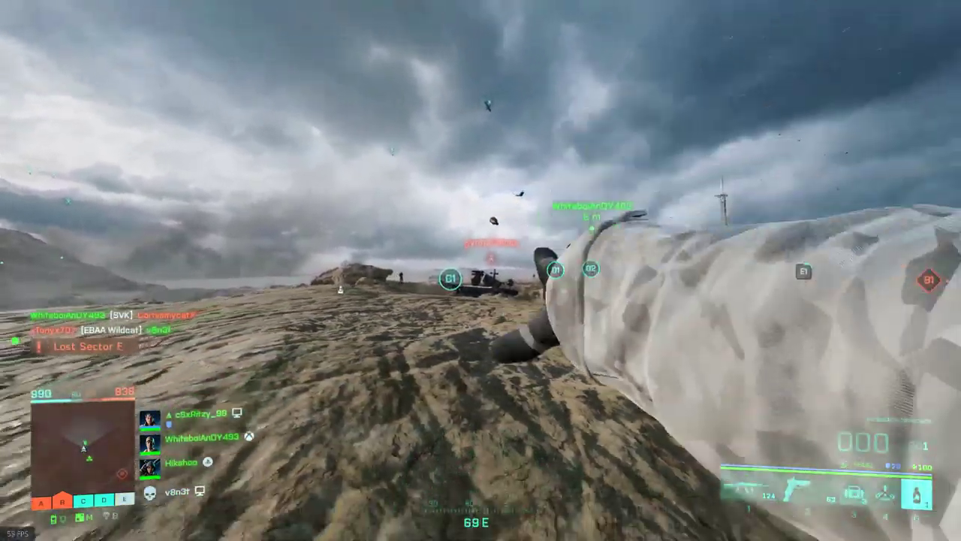
key(1)
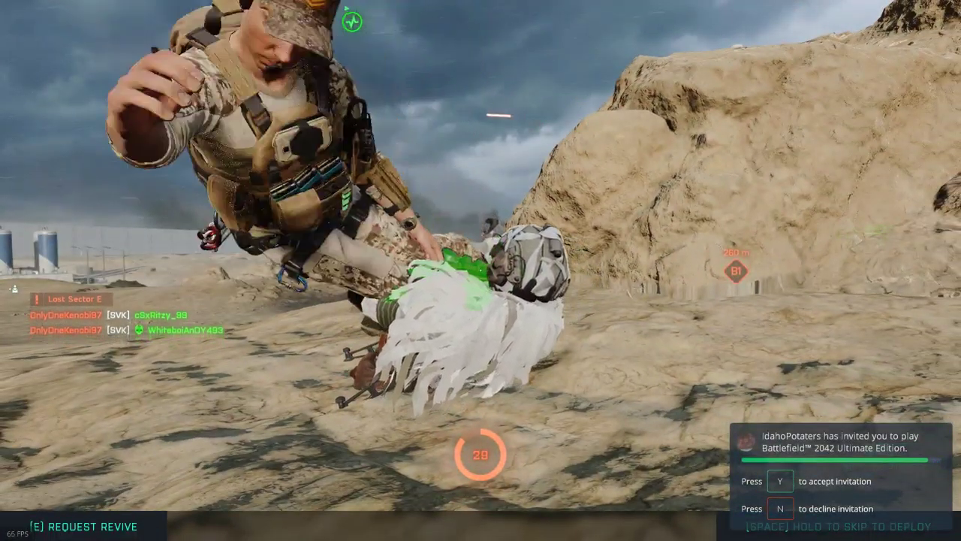
Accept the party invite with Y and skip the revive wait to the deploy map.
key(y)
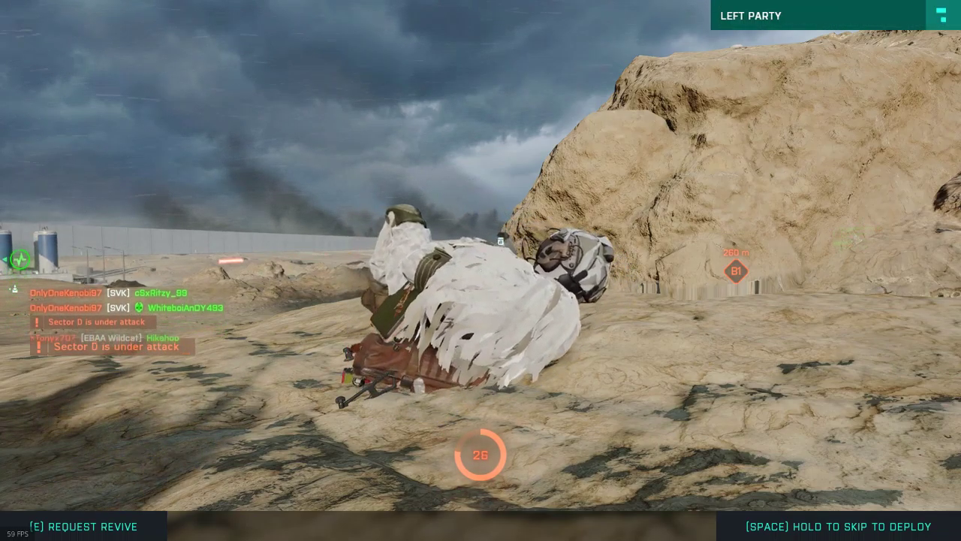
key(space)
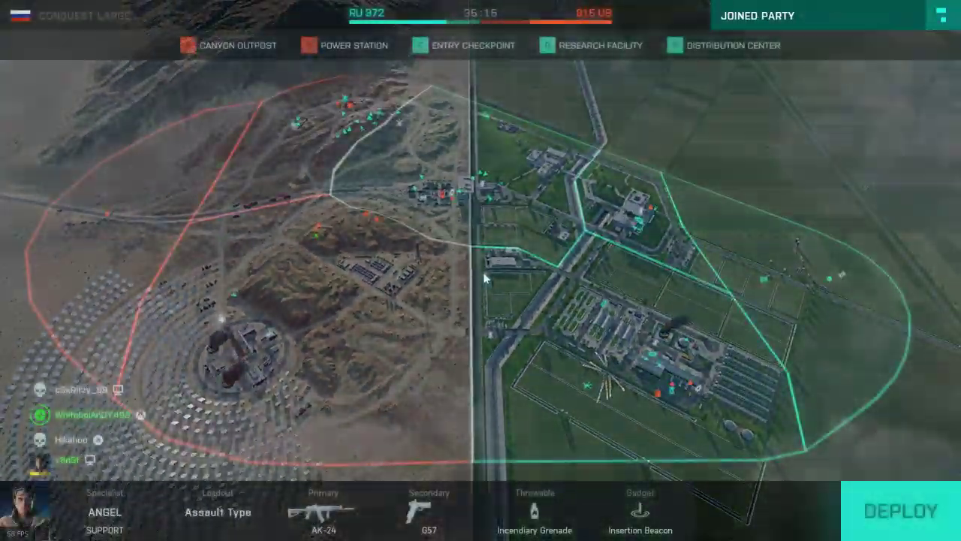
Open the pause menu with Resume, Squad and Players, Leave Party and Leave Game.
key(Escape)
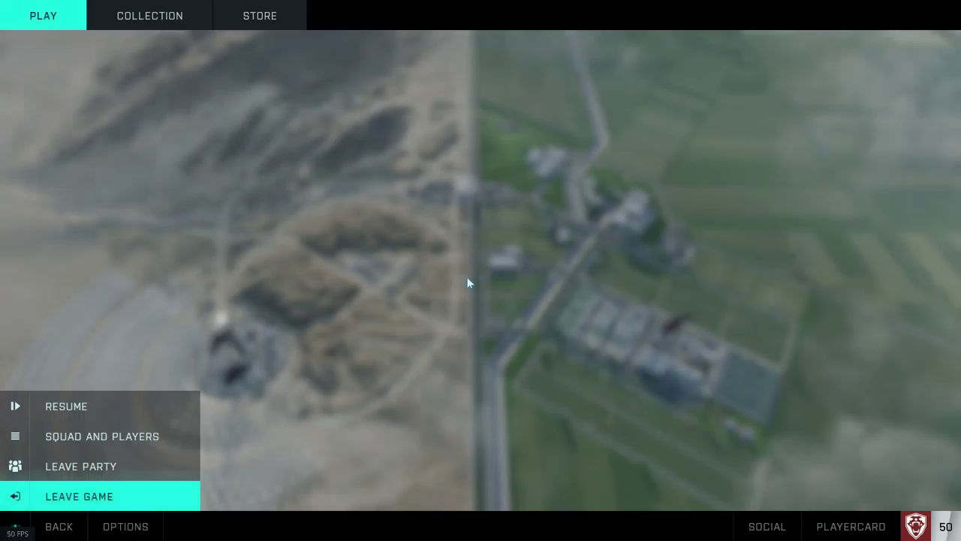